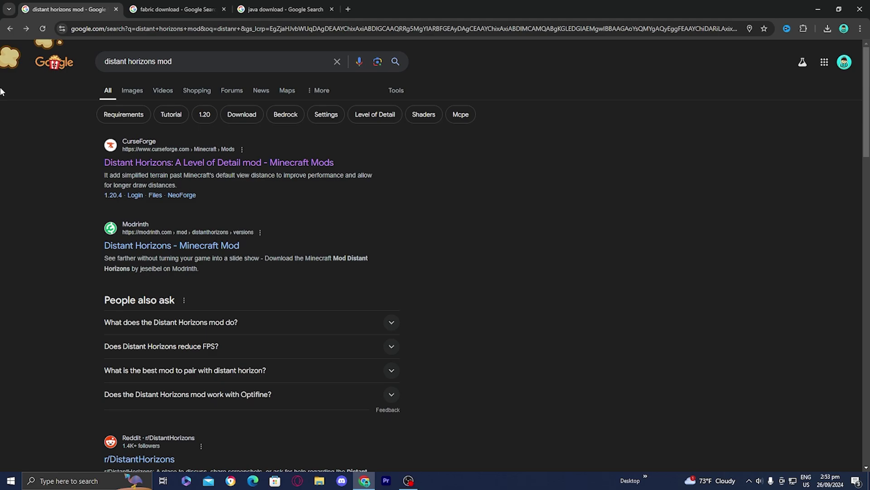
Open the CurseForge 'Distant Horizons: A Level of Detail mod' page from the Google results.
left_click(171, 163)
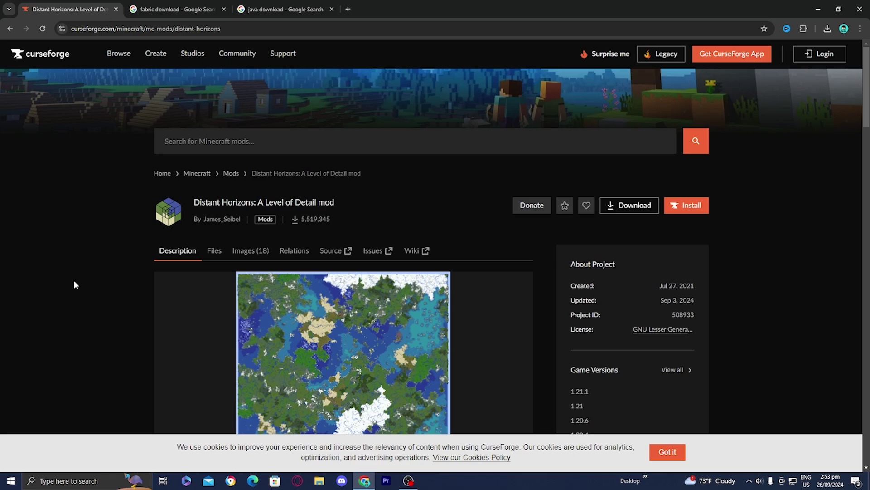
Filter the Distant Horizons files to 1.21 and download DistantHorizons-2.2.0-a-1.21.1-neo-fabric.jar.
scroll(75, 284, "down", 2)
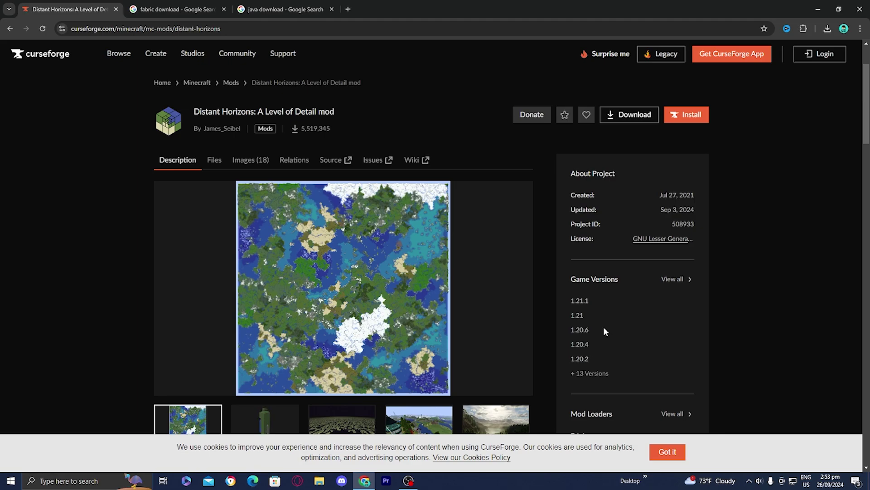
left_click(578, 316)
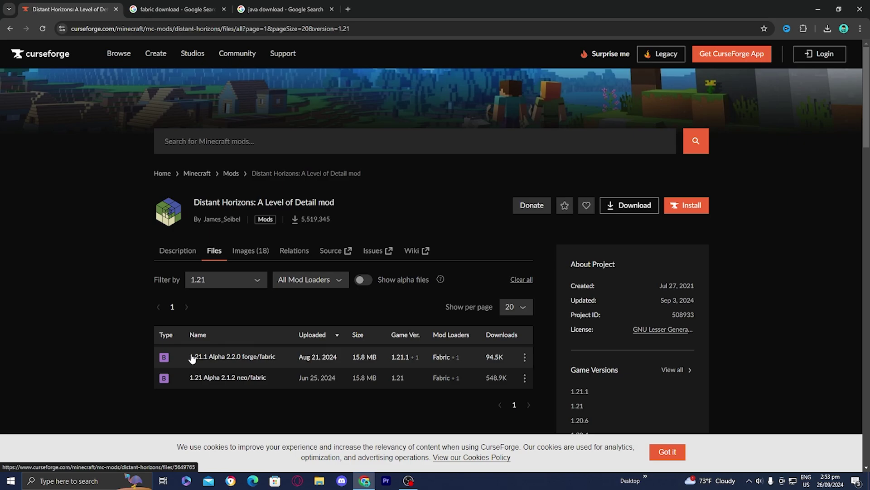
left_click(524, 359)
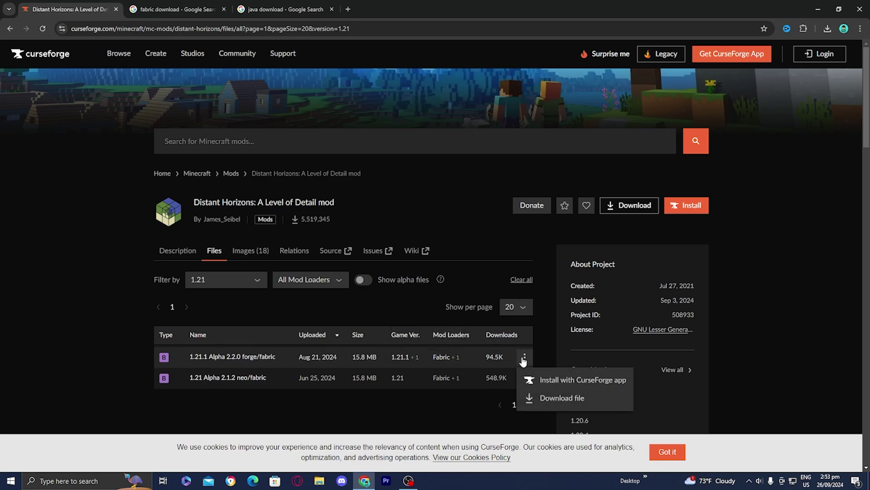
left_click(552, 397)
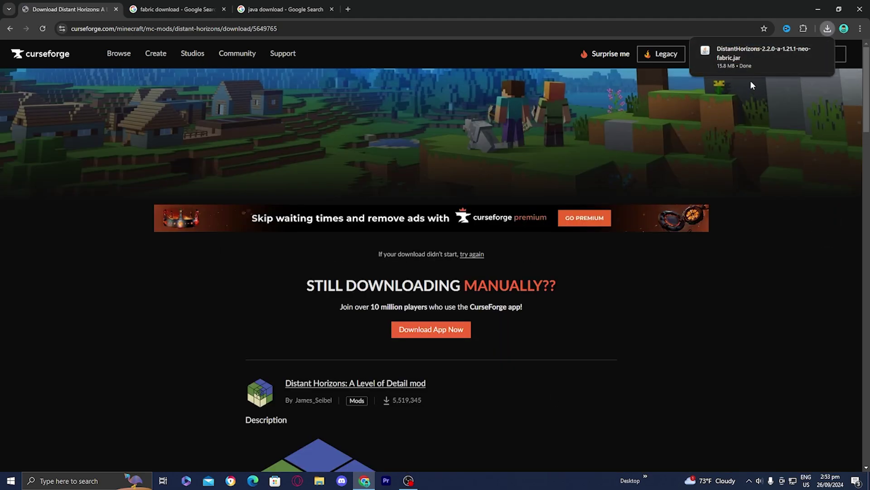
Drag the downloaded DistantHorizons jar from Chrome's downloads onto the desktop, then re-maximize Chrome.
left_click_drag(731, 13, 590, 238)
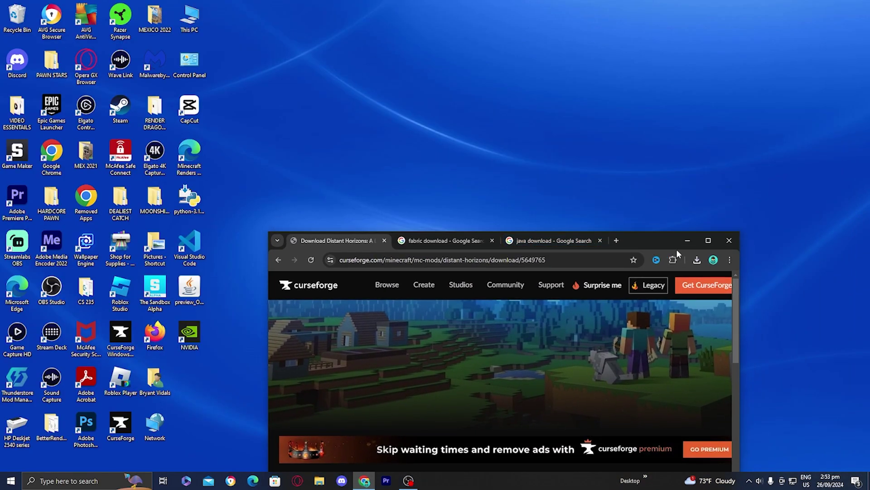
left_click(697, 260)
left_click_drag(606, 49, 471, 106)
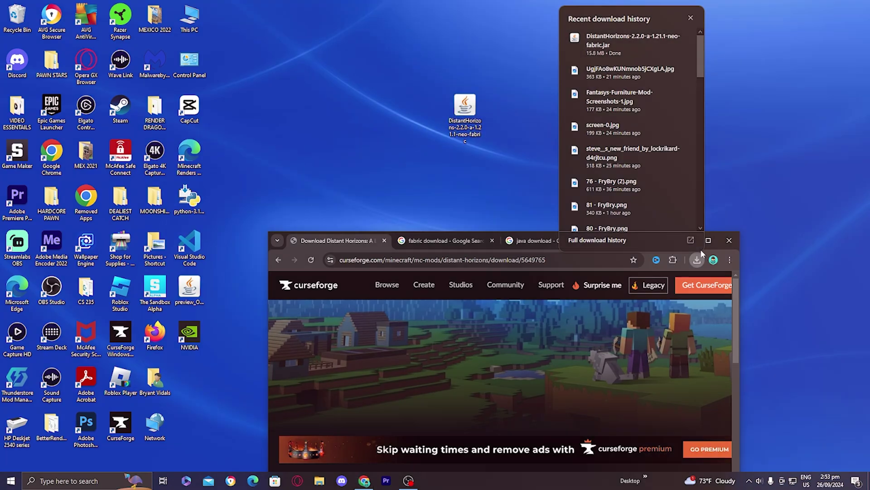
left_click(708, 240)
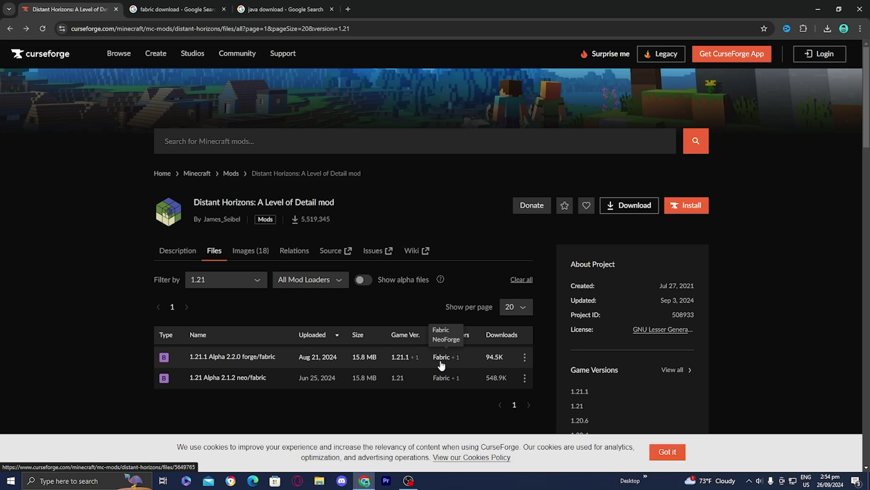
Download fabric-installer-1.0.1.jar via the universal jar link on fabricmc.net's Download page.
key("ctrl+Tab")
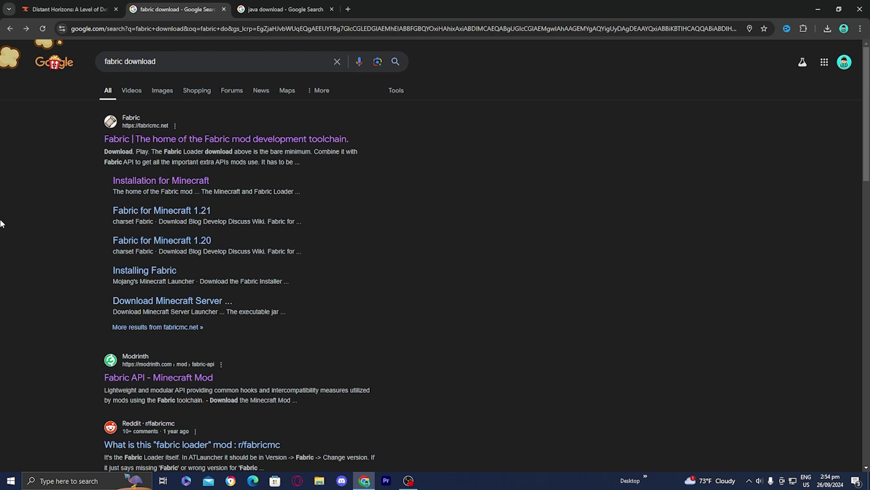
left_click(150, 141)
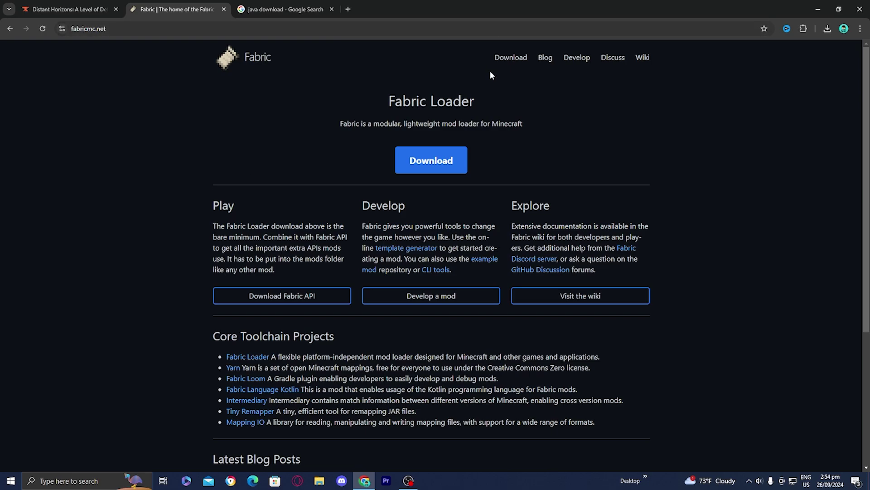
left_click(508, 59)
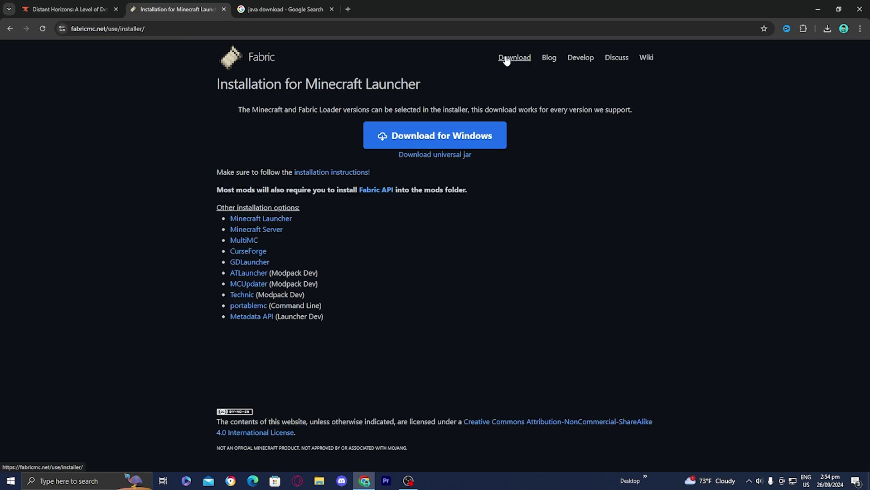
left_click(446, 156)
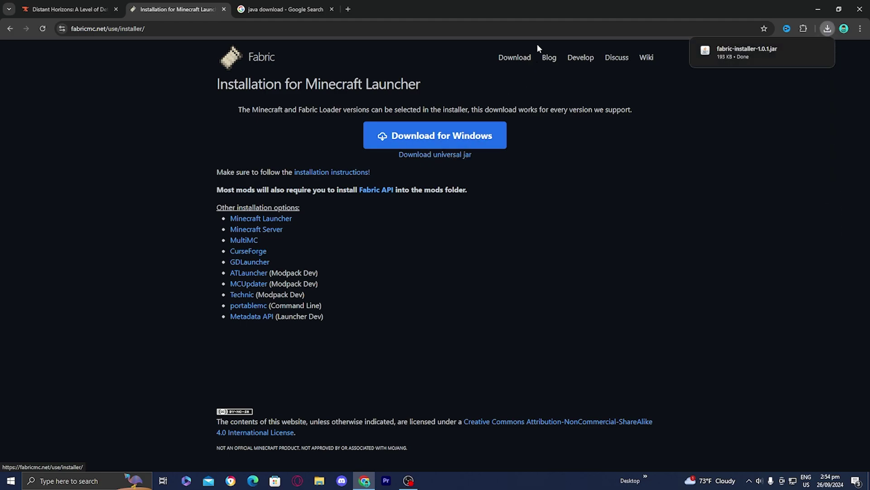
Copy fabric-installer-1.0.1.jar onto the desktop and check its Open with options.
double_click(571, 4)
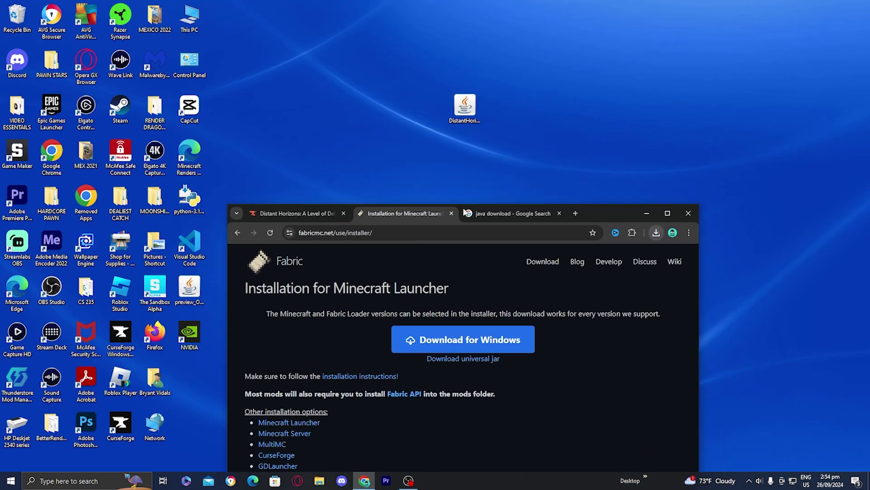
left_click(655, 232)
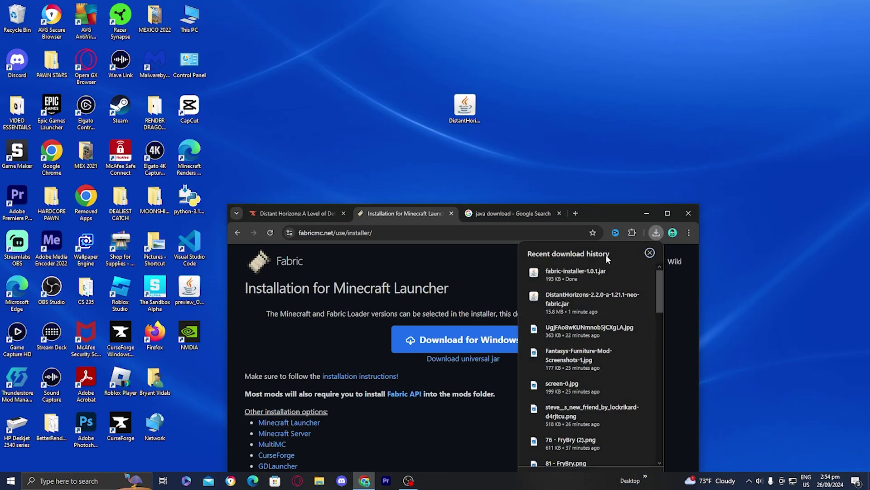
left_click_drag(588, 272, 502, 81)
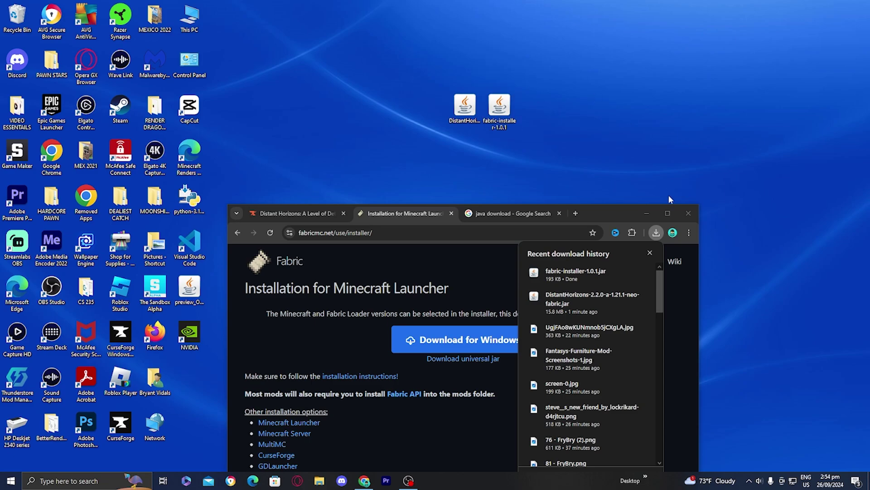
left_click(668, 213)
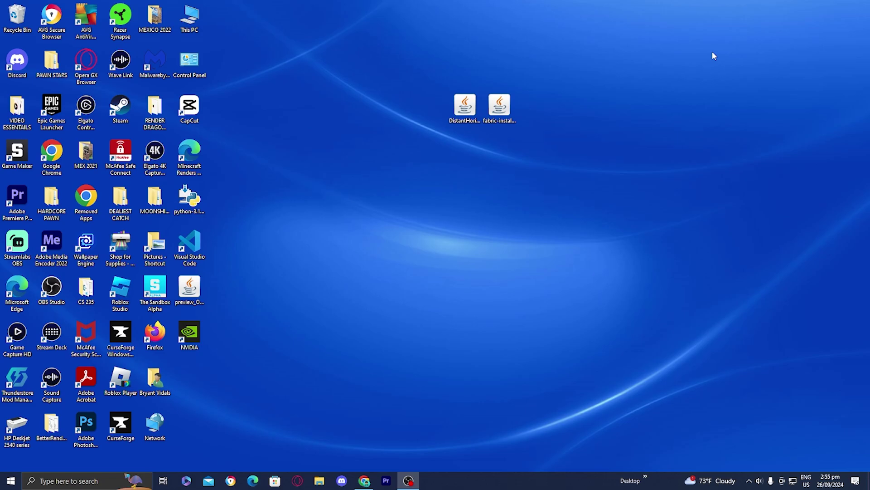
right_click(503, 111)
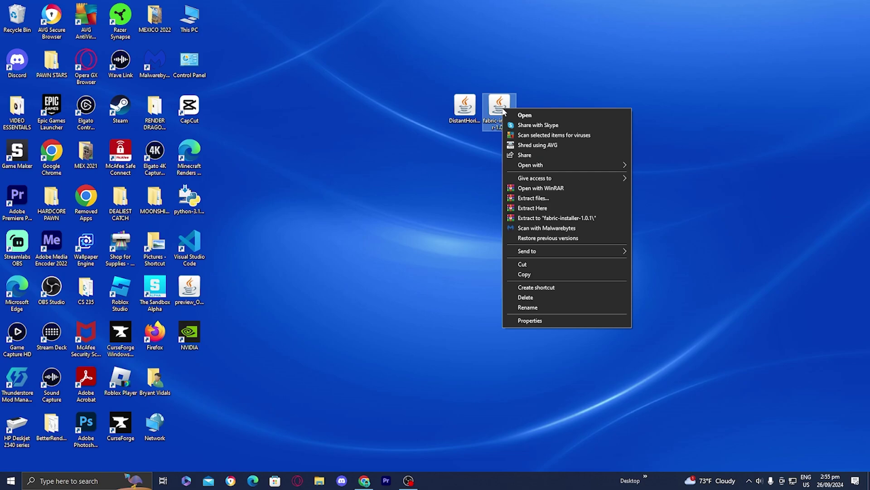
mouse_move(596, 166)
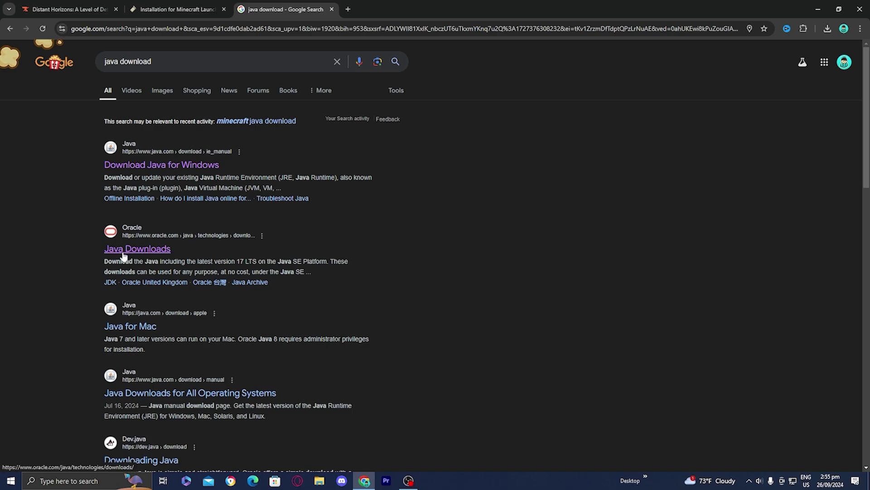
On Oracle's Java Downloads, show the JDK 21 Windows packages and mark the x64 Installer.
left_click(108, 251)
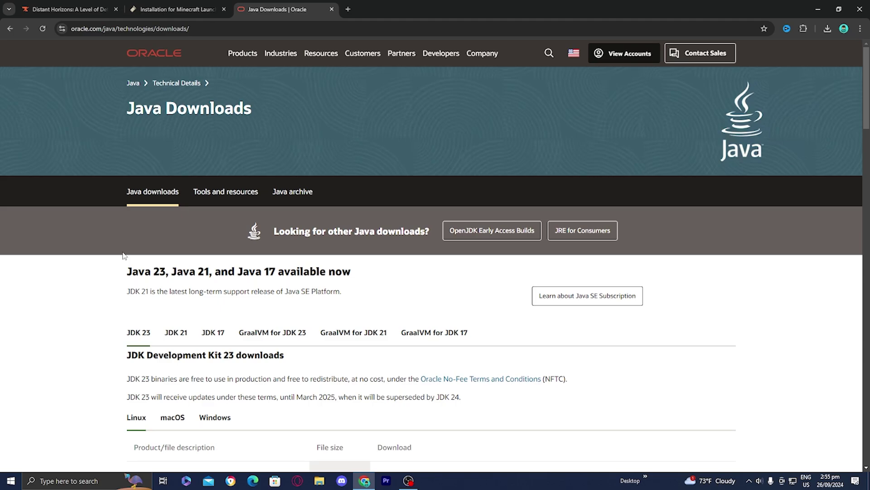
scroll(86, 307, "down", 3)
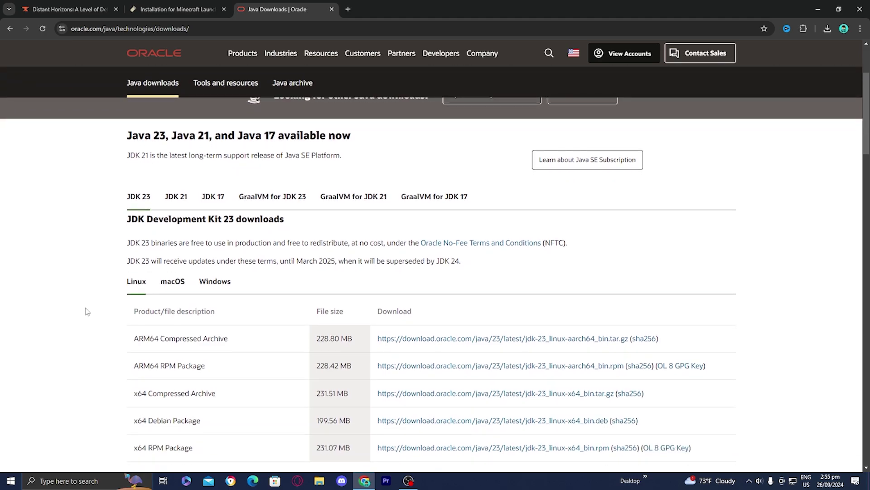
left_click(169, 202)
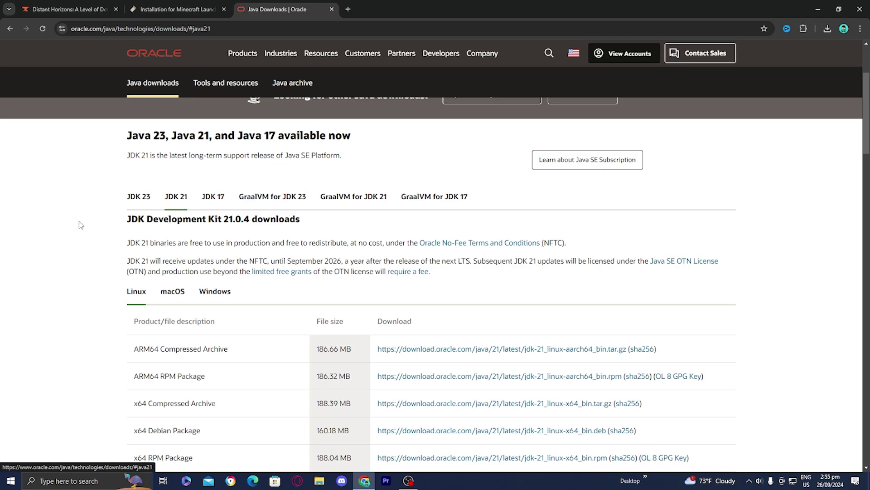
scroll(81, 225, "down", 2)
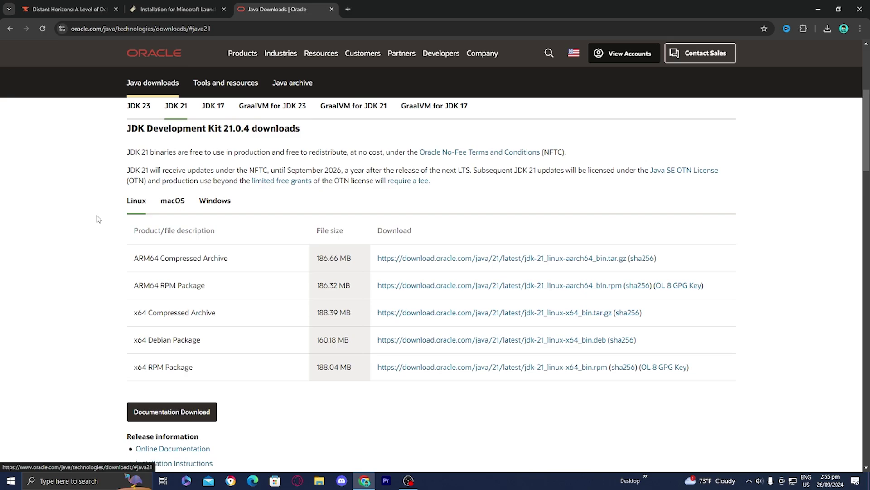
left_click(209, 204)
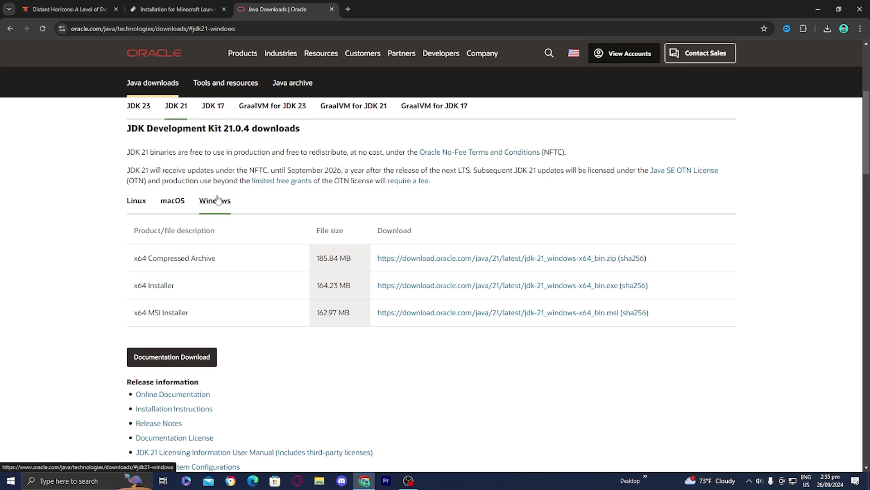
left_click_drag(134, 286, 225, 286)
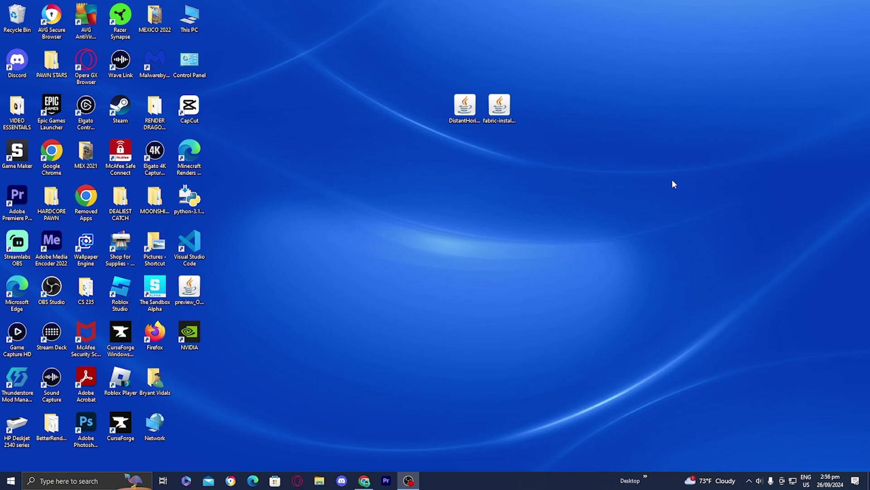
Run fabric-installer with Java and install Fabric Loader 0.16.5 for Minecraft version 1.21.
right_click(501, 117)
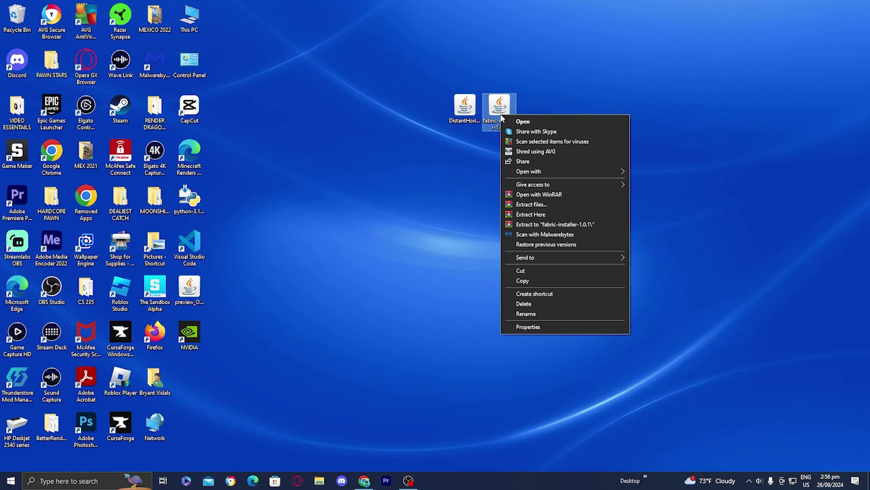
mouse_move(572, 173)
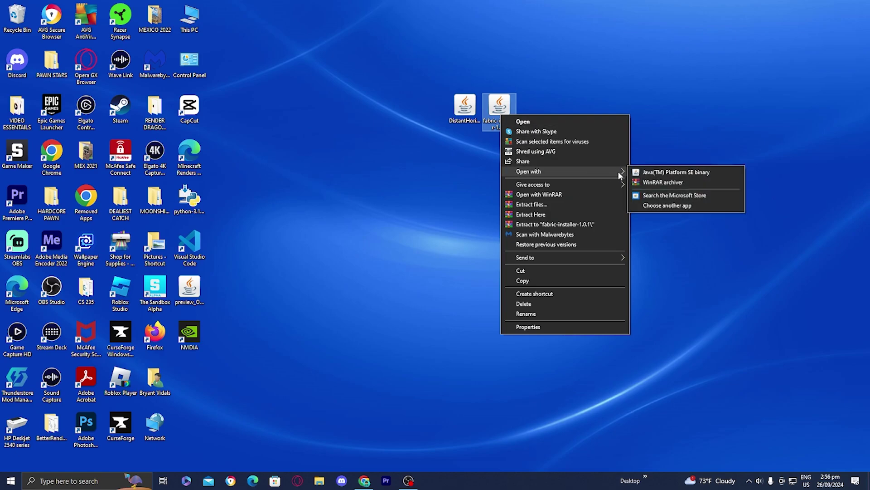
left_click(650, 173)
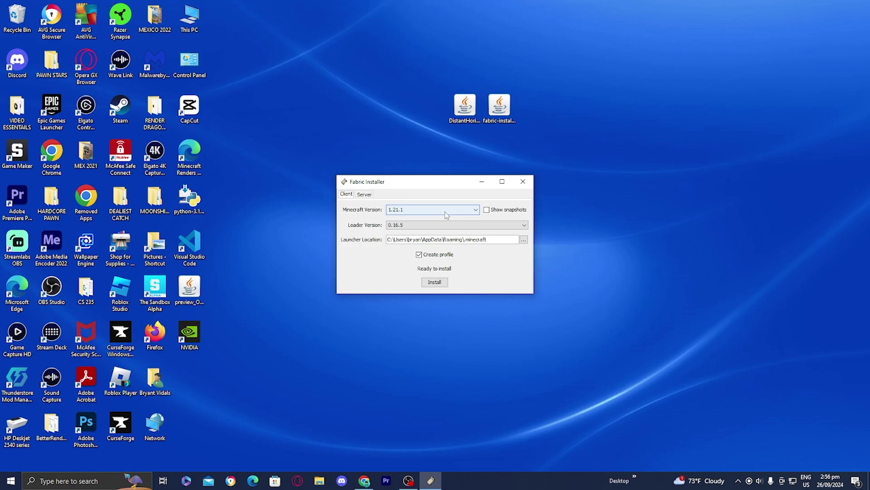
left_click(446, 214)
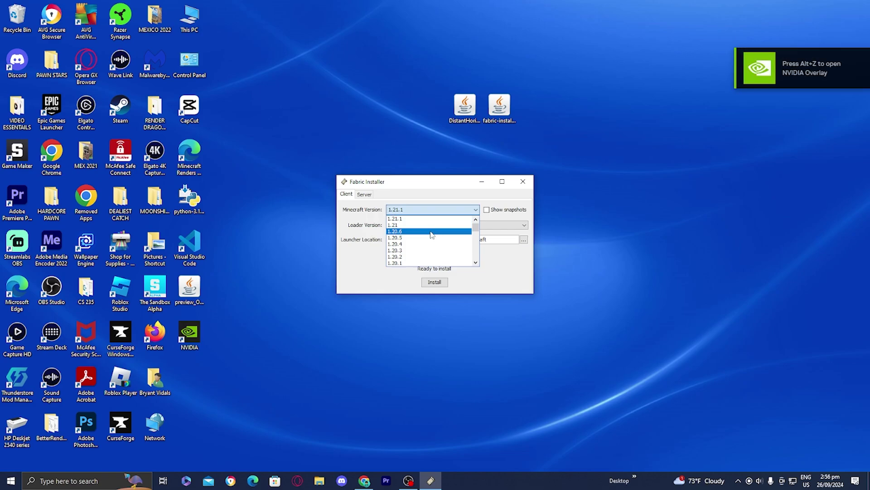
left_click(431, 225)
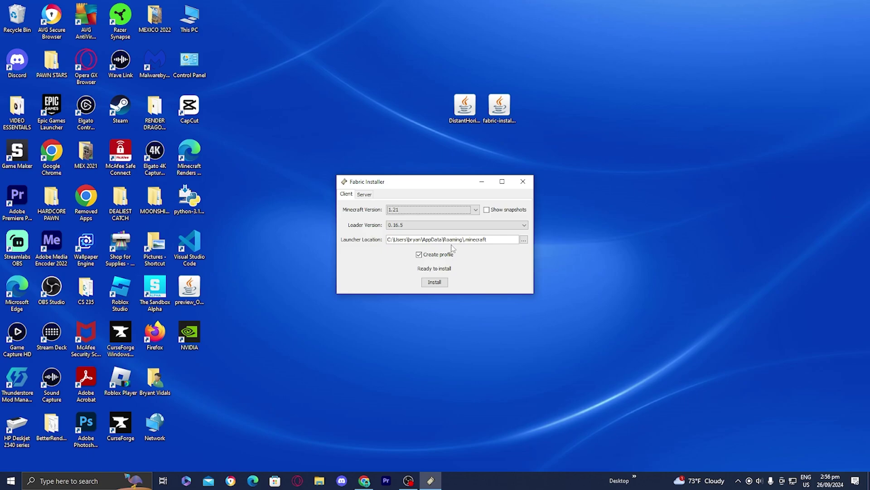
left_click(436, 282)
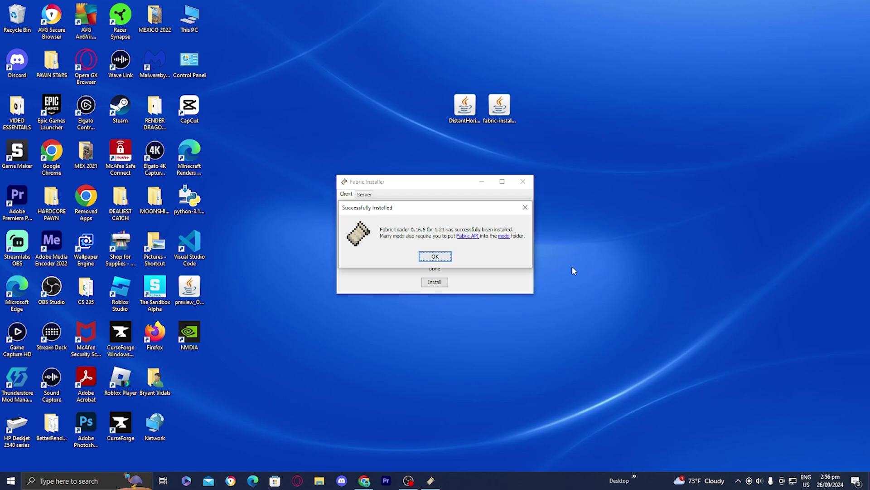
left_click(436, 258)
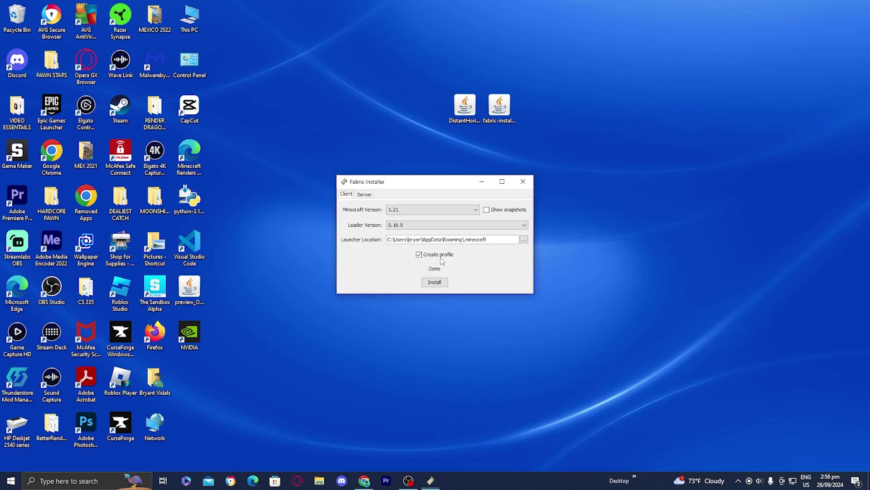
Close the Fabric installer, keep fabric-loader-1.21 selected, and view the Installations list.
left_click(524, 182)
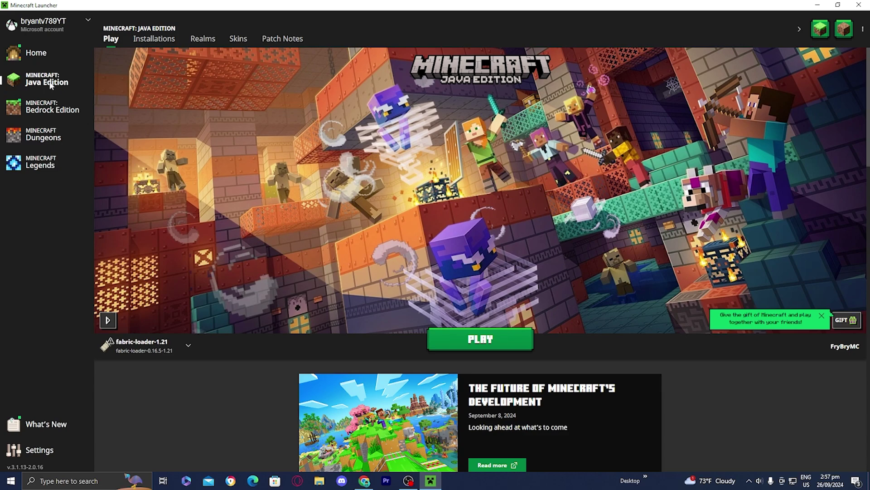
left_click(153, 344)
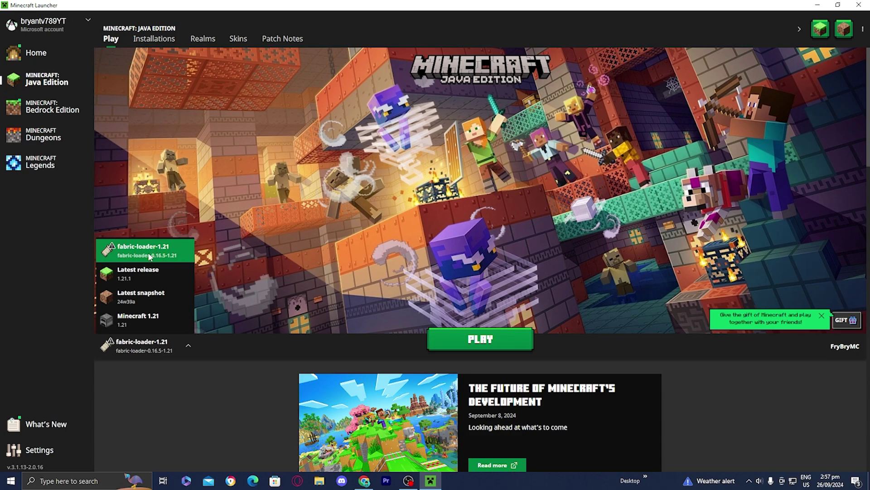
left_click(149, 256)
left_click(142, 350)
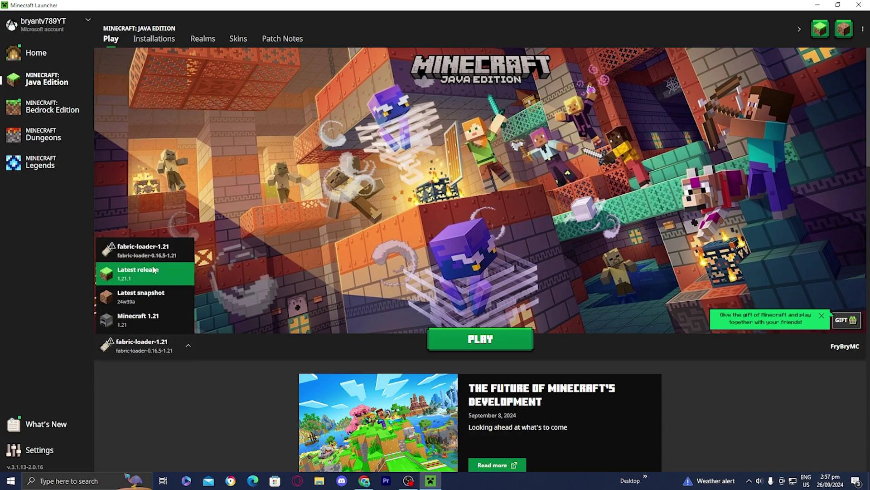
left_click(166, 257)
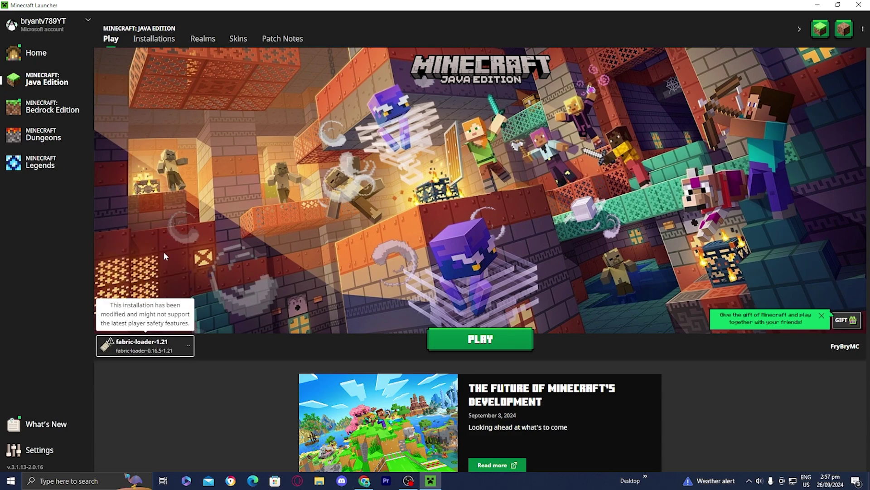
left_click(157, 41)
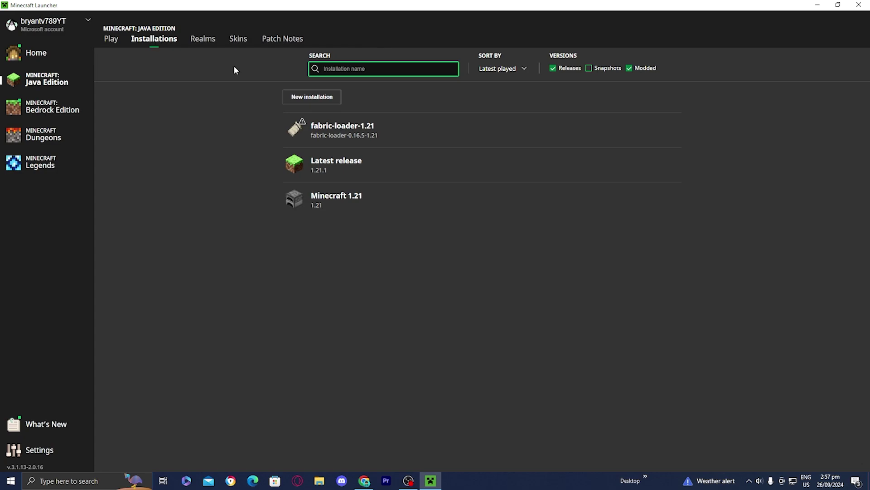
Start a new installation, browse its Version list, then cancel it.
mouse_move(345, 137)
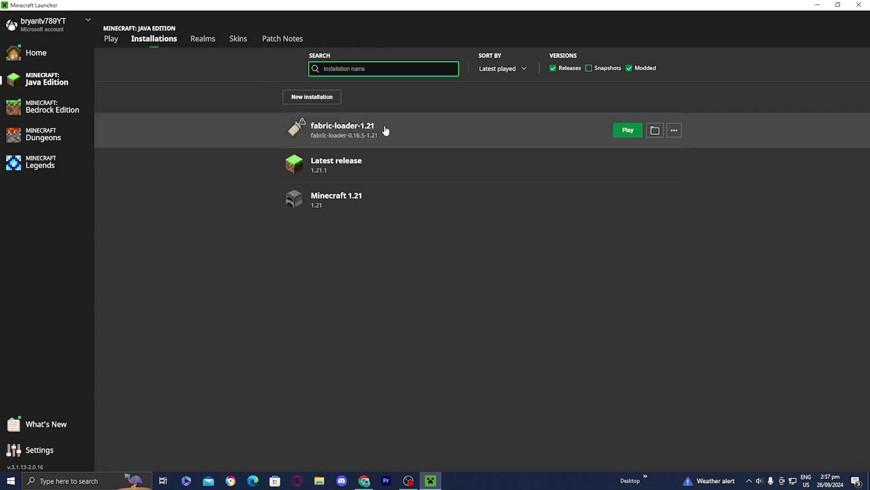
left_click(316, 103)
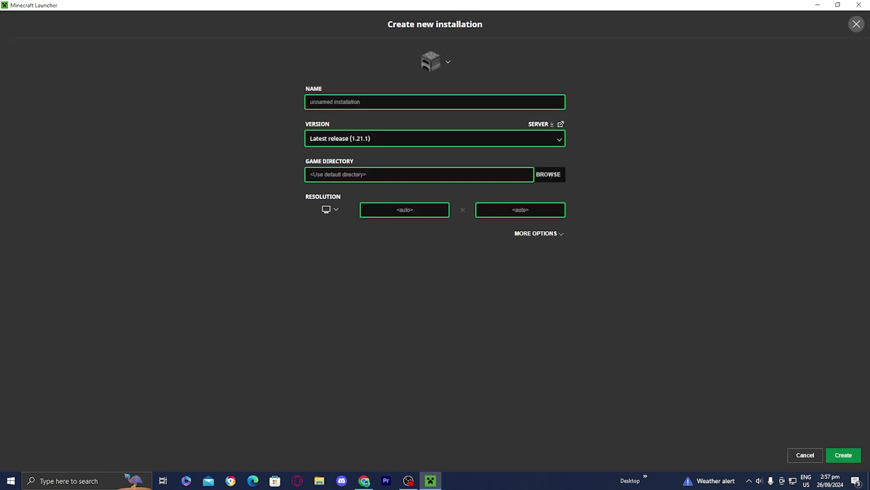
left_click(429, 141)
scroll(415, 219, "down", 10)
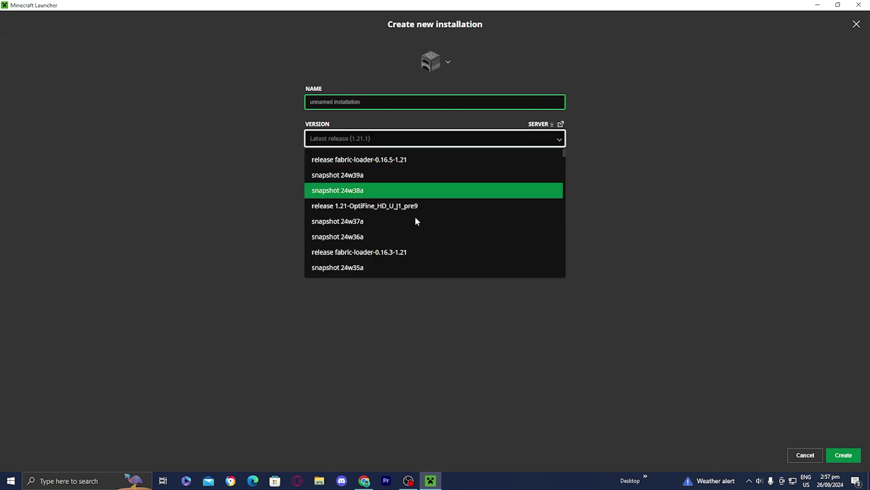
scroll(417, 221, "down", 8)
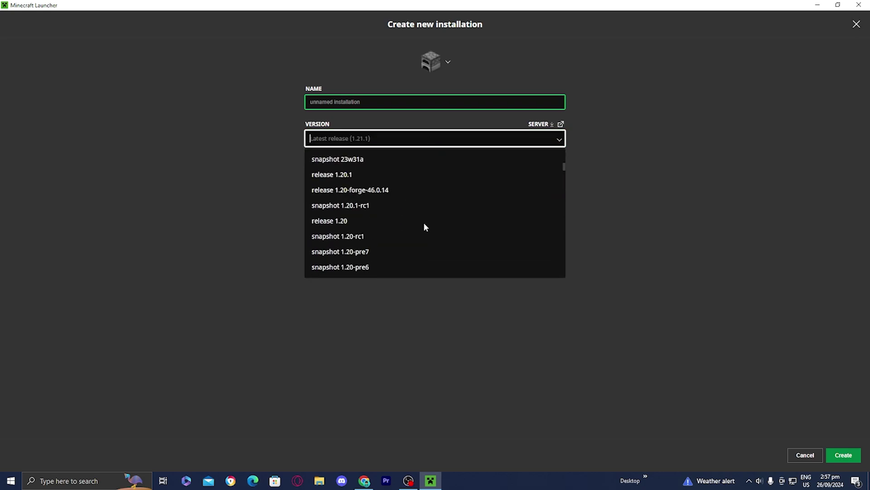
left_click(805, 456)
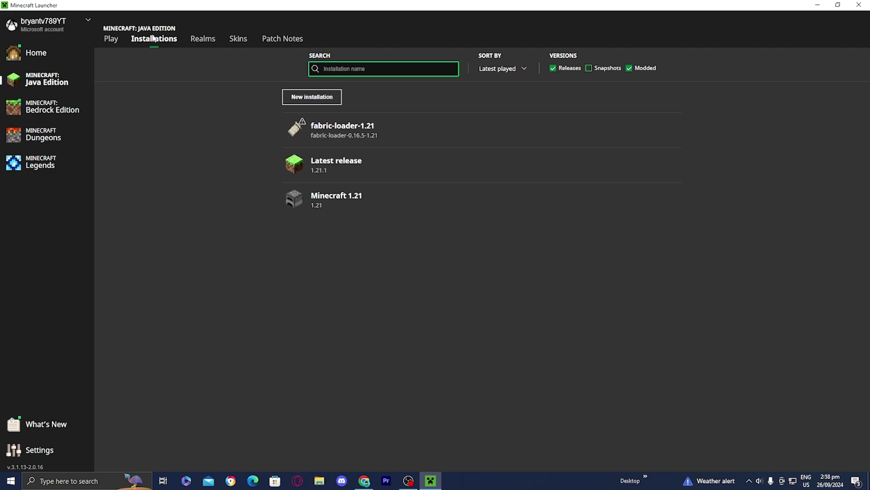
Open the .minecraft folder from the fabric-loader-1.21 installation's folder button.
mouse_move(333, 134)
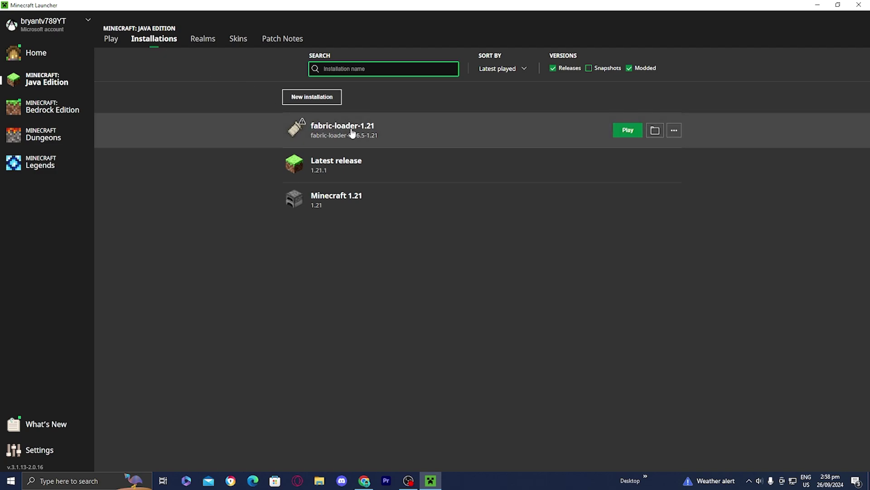
mouse_move(307, 132)
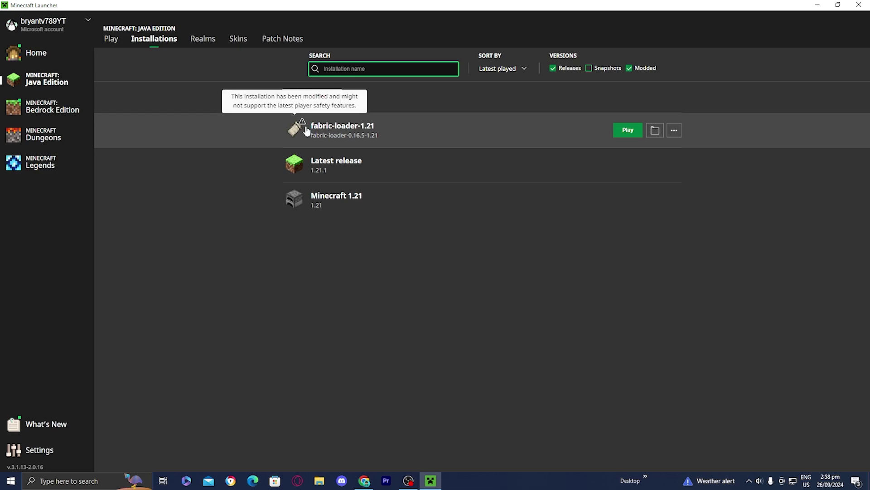
left_click(654, 131)
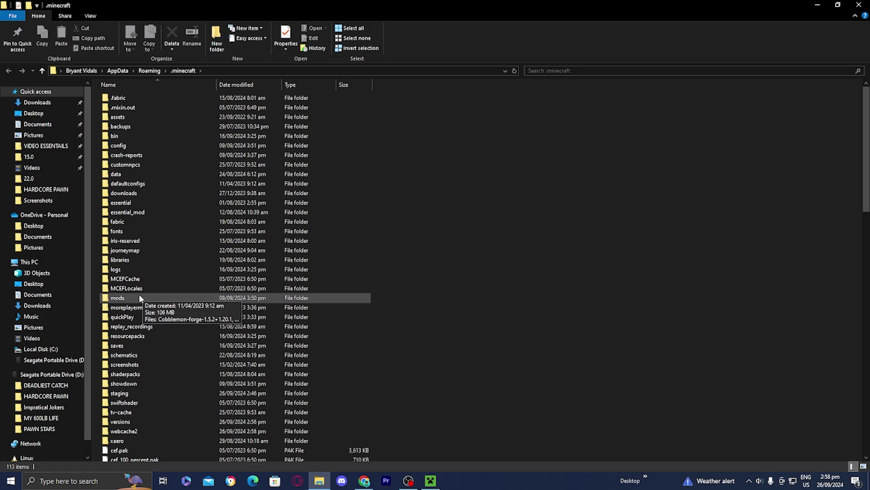
Dismiss the New context menu in .minecraft and open the empty mods folder.
right_click(453, 253)
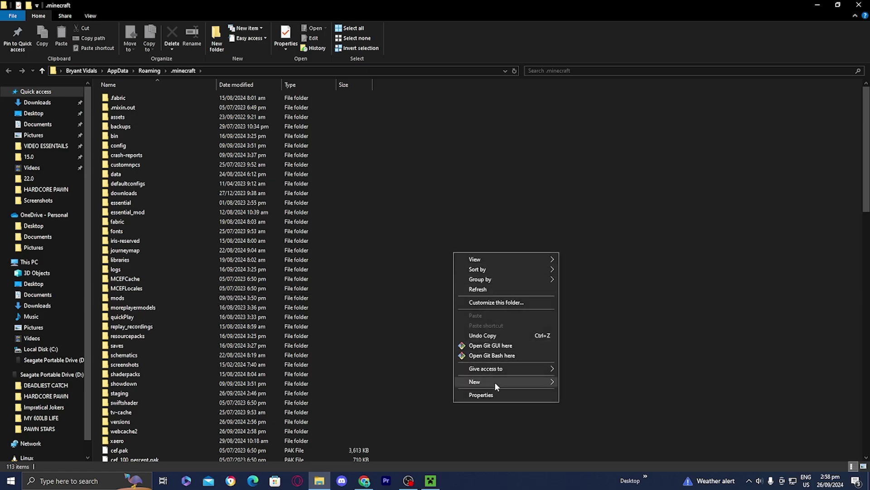
mouse_move(495, 385)
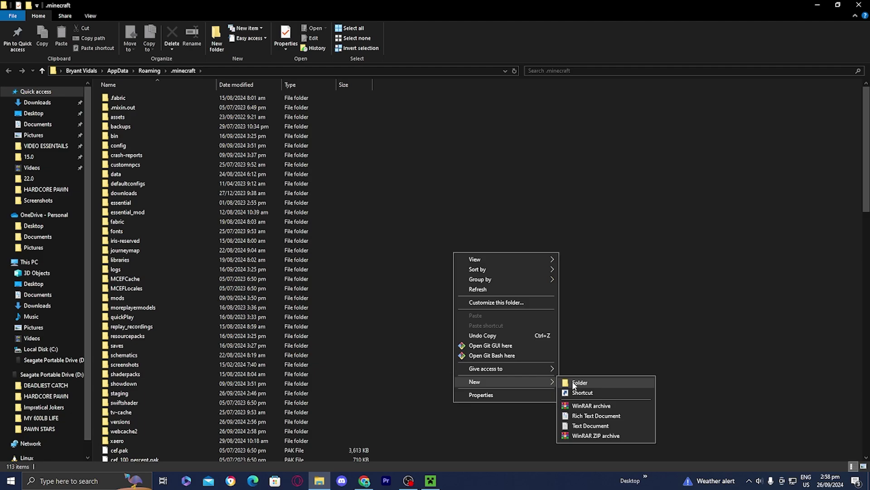
left_click(325, 292)
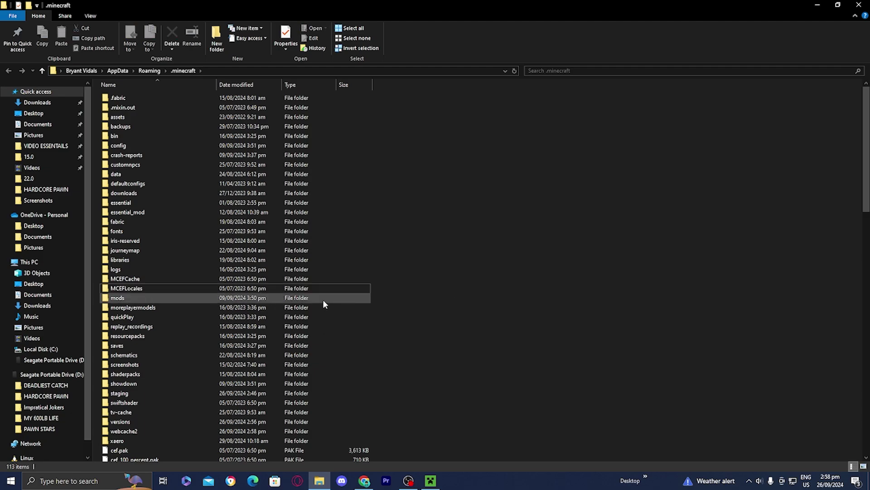
double_click(187, 298)
Move DistantHorizons-2.2.0-a-1.21.1-neo-fabric.jar from the desktop into the mods folder, then minimize Explorer.
left_click_drag(376, 4, 371, 118)
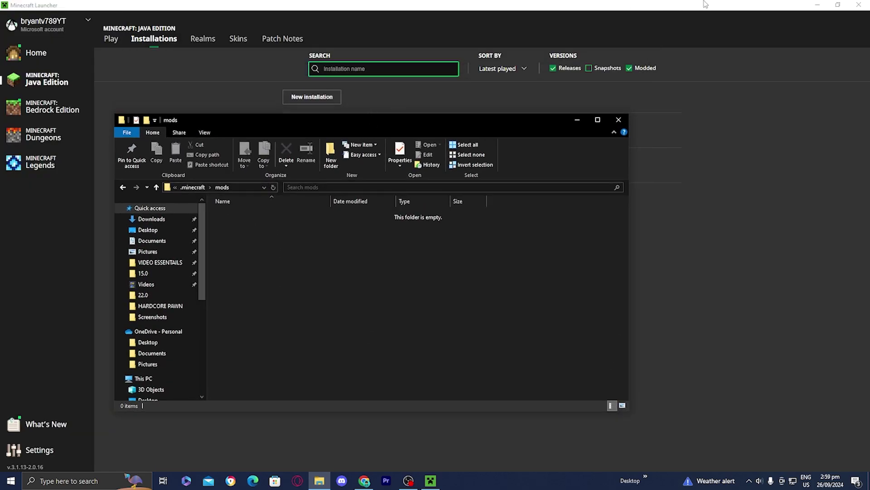
left_click(817, 4)
left_click(521, 154)
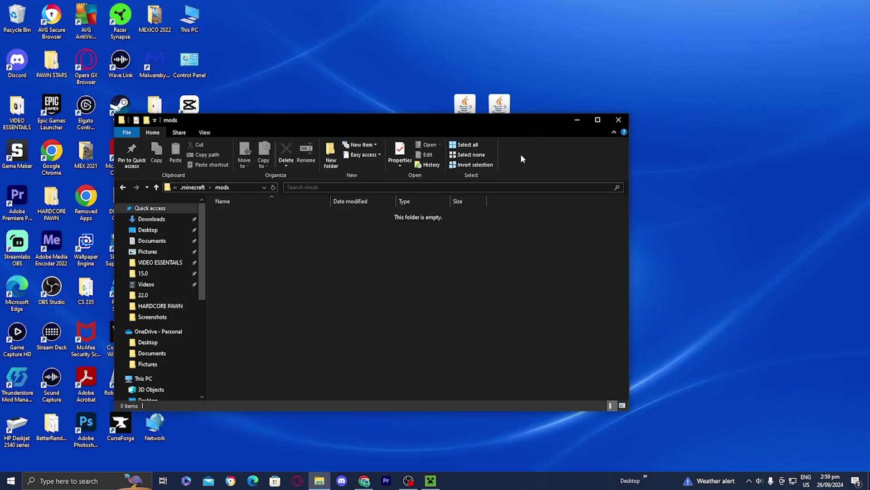
left_click_drag(517, 121, 513, 174)
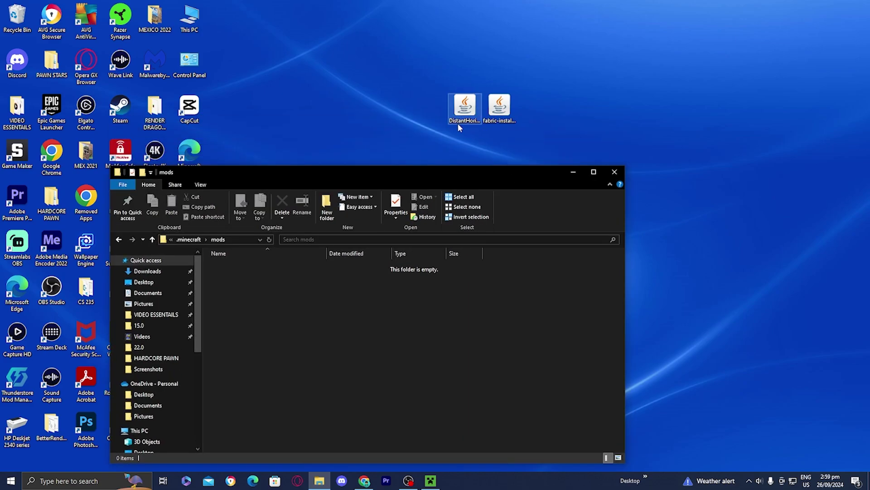
left_click_drag(461, 112, 454, 308)
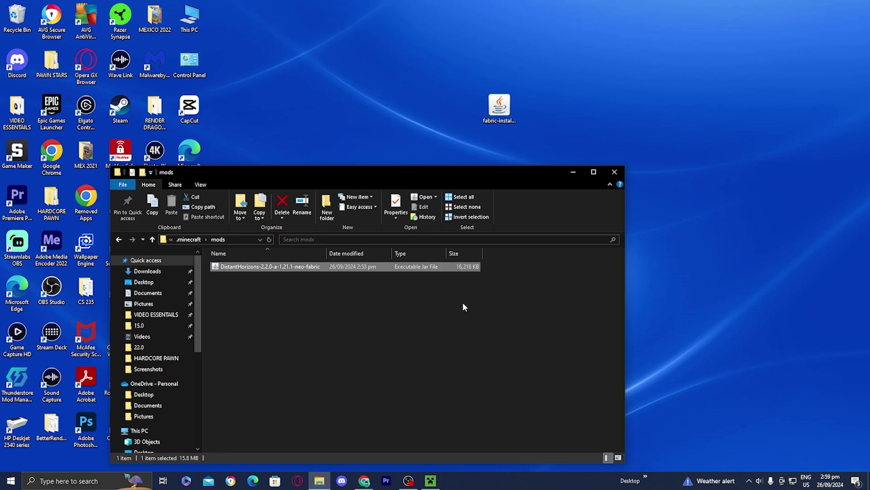
left_click(535, 303)
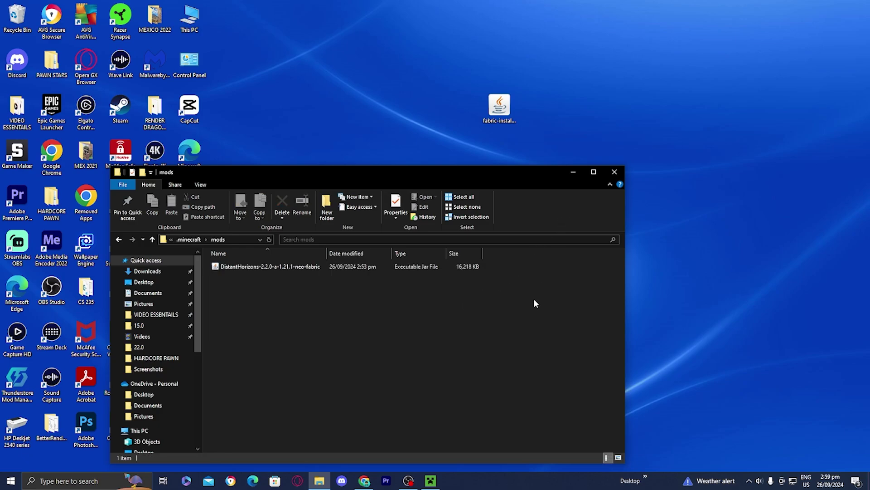
left_click(565, 173)
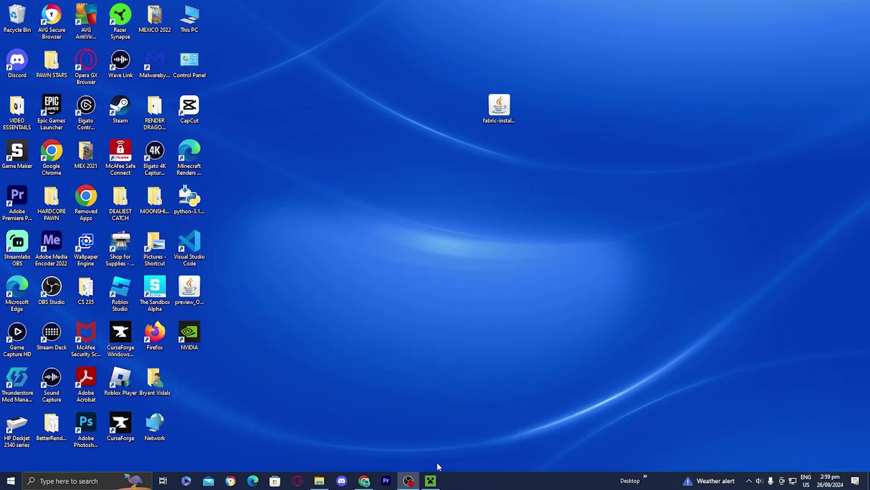
Bring back the launcher and select the fabric-loader-1.21 installation on the Play page.
left_click(430, 480)
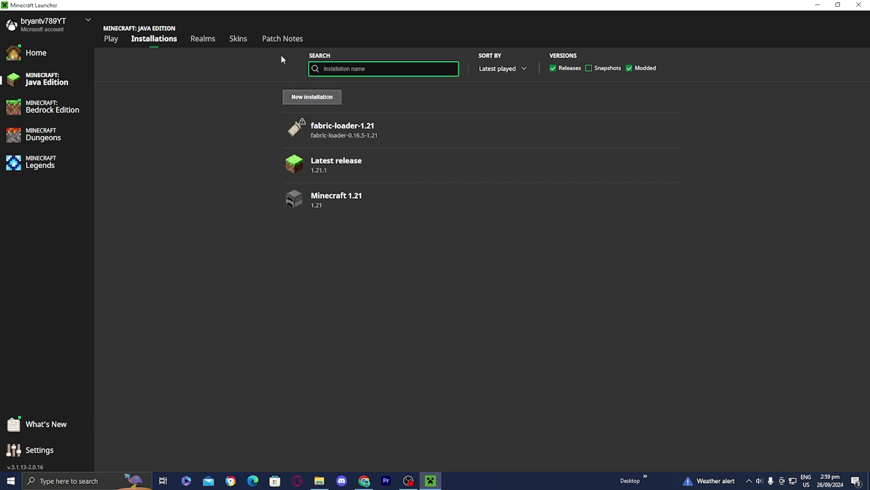
left_click(112, 39)
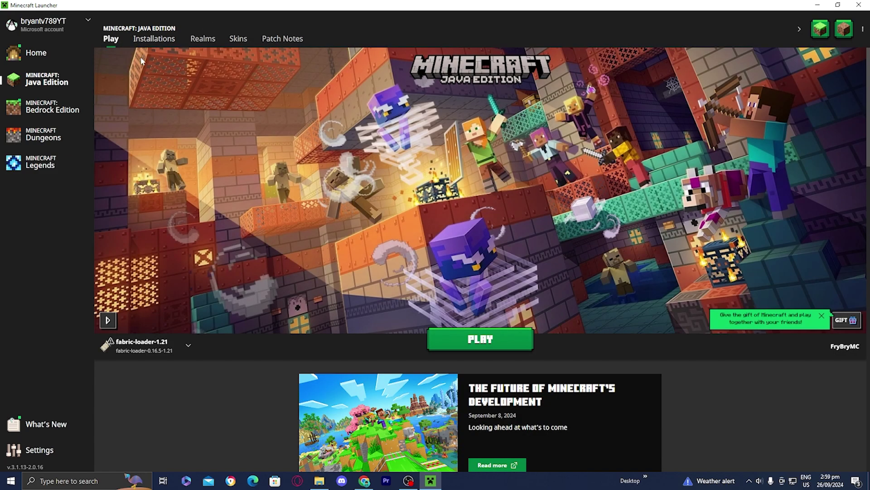
left_click(141, 346)
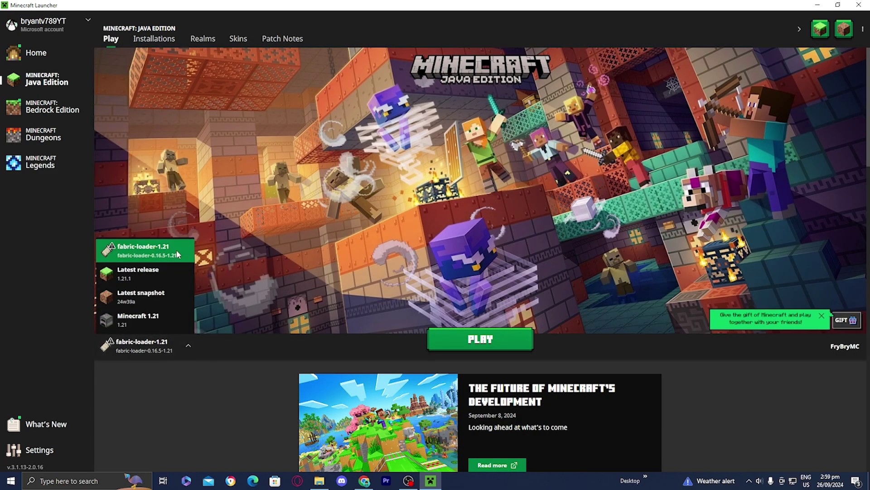
left_click(177, 255)
left_click(165, 348)
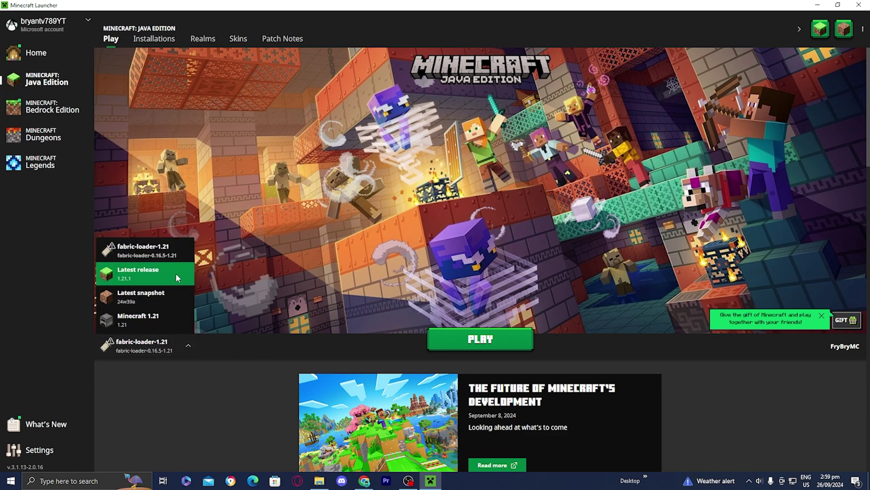
left_click(170, 256)
Play fabric-loader-1.21, tick 'I understand the risks', and confirm the modded launch.
left_click(463, 330)
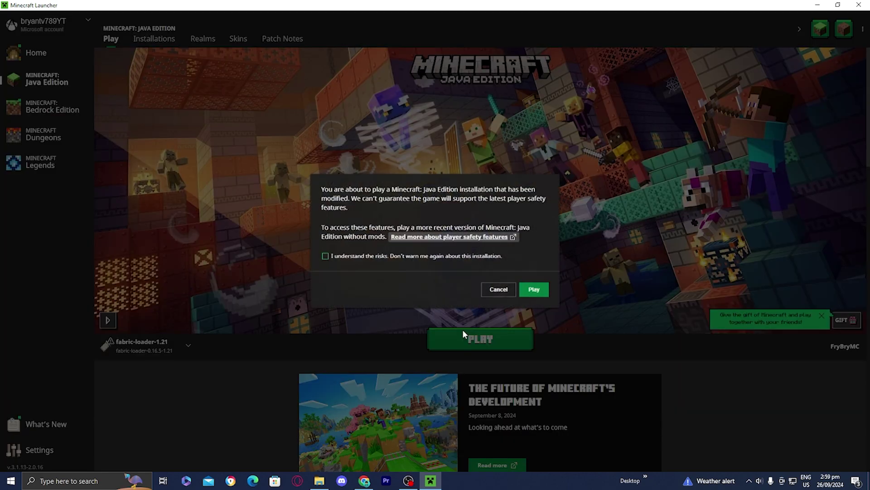
left_click(325, 256)
left_click(529, 290)
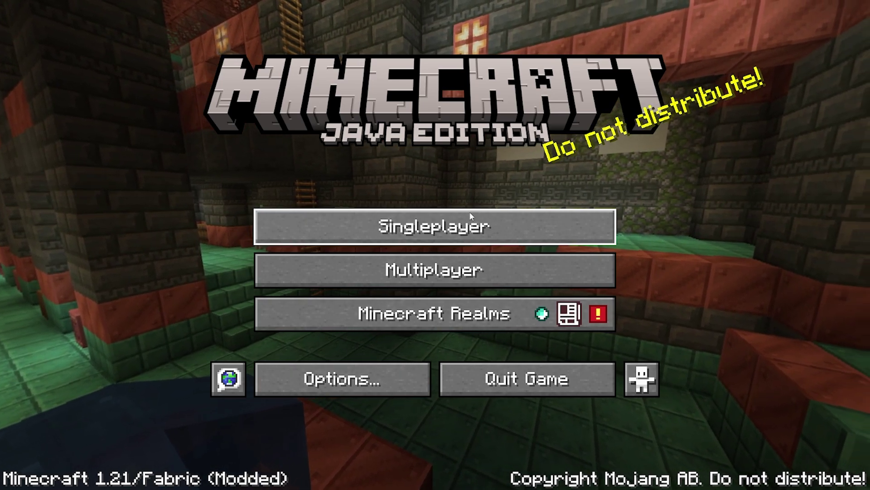
From Singleplayer, create a new world with the game mode set to Creative.
left_click(469, 212)
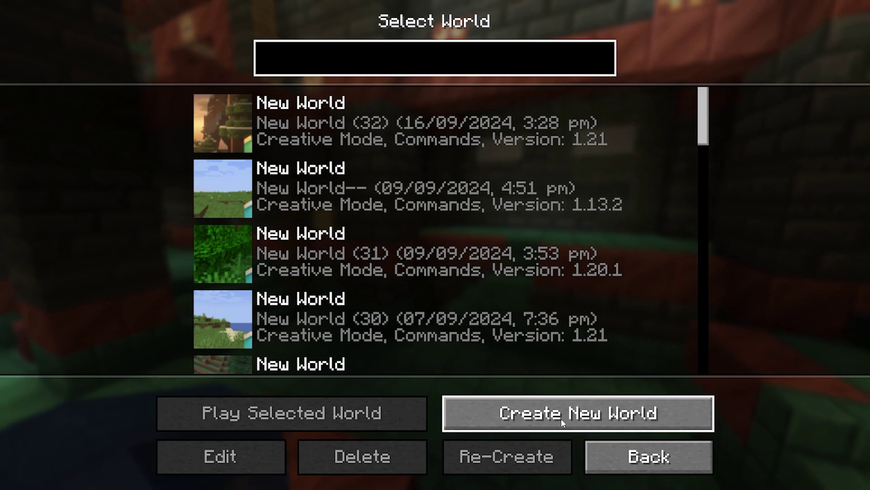
key("Return")
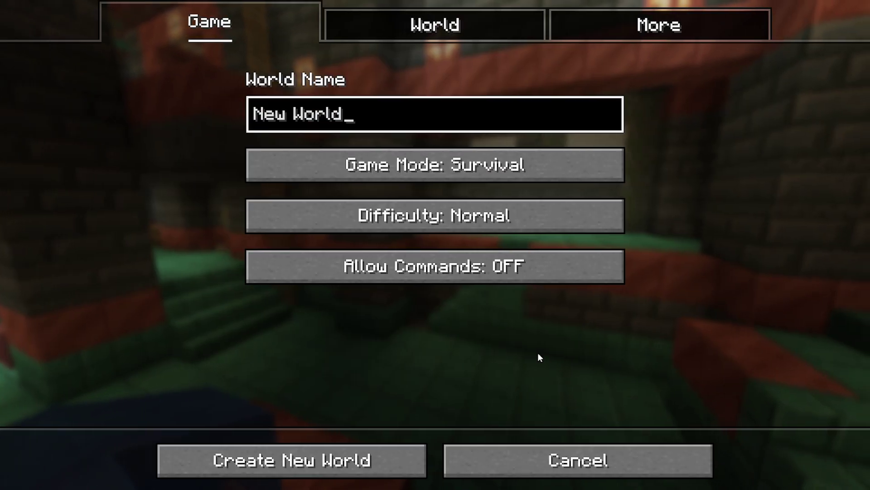
key("Tab")
key("Return")
key("Return")
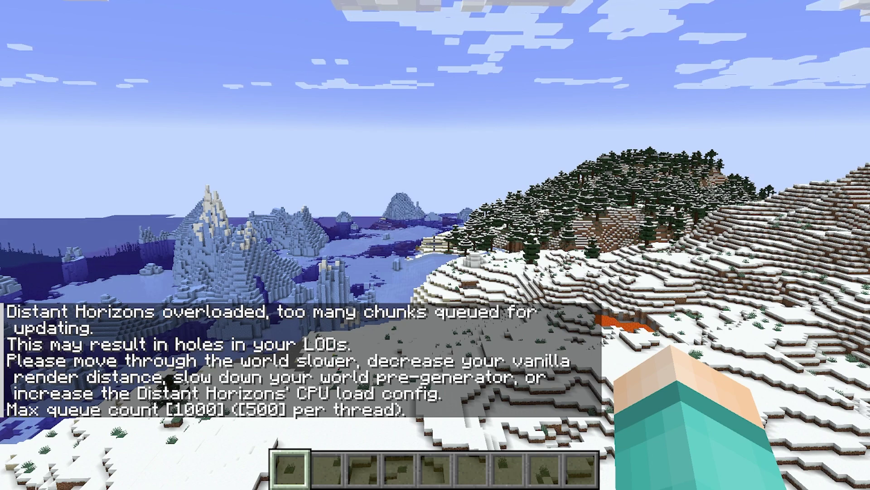
Check the Distant Horizons settings: LOD radius 128, Medium quality, Low Impact CPU load.
key("Escape")
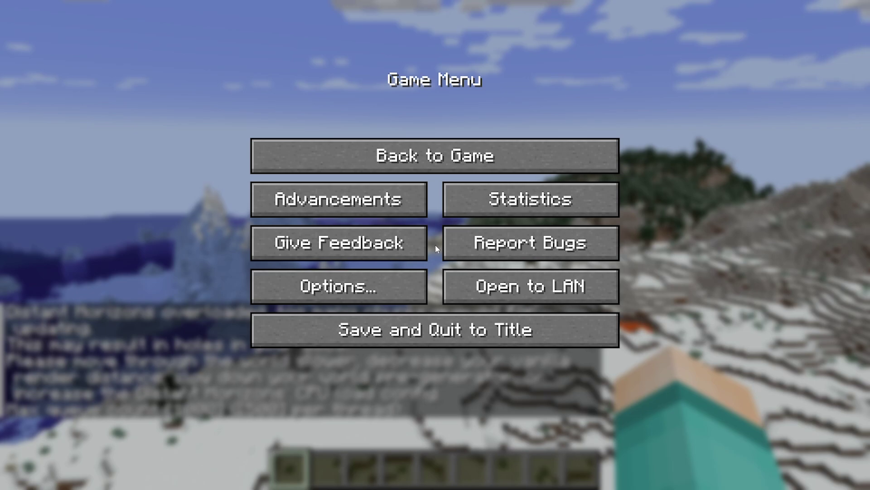
left_click(344, 292)
left_click(127, 71)
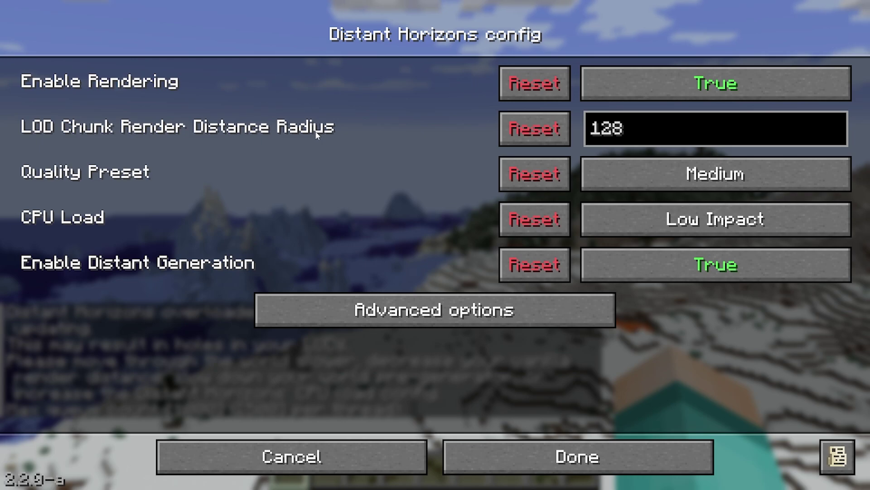
left_click(484, 463)
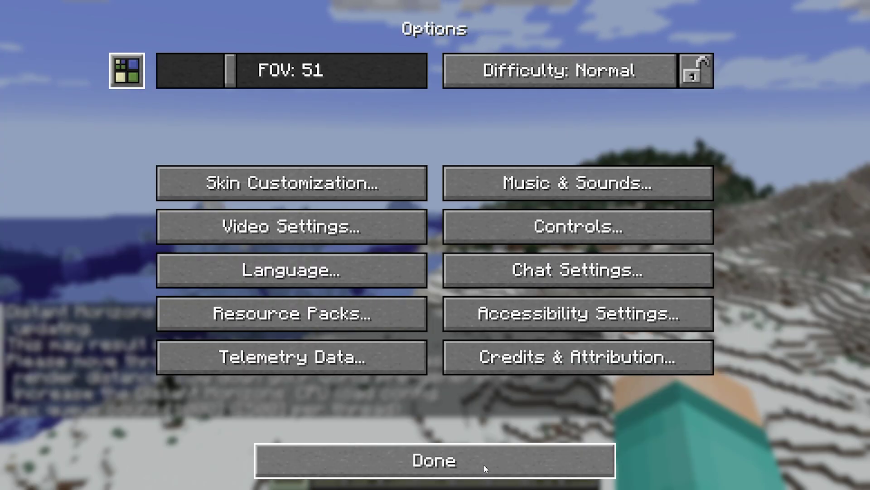
Leave the options, resume the world, and fly forward over the snowy terrain.
left_click(460, 462)
key("Escape")
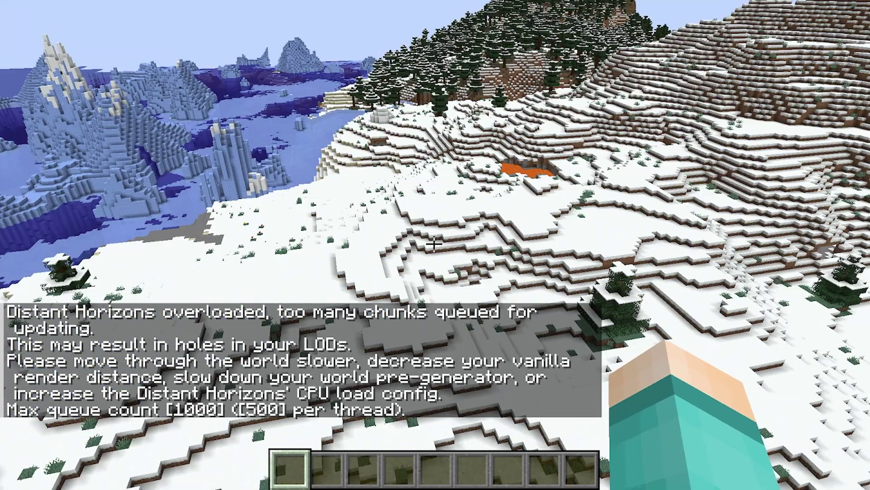
key("w")
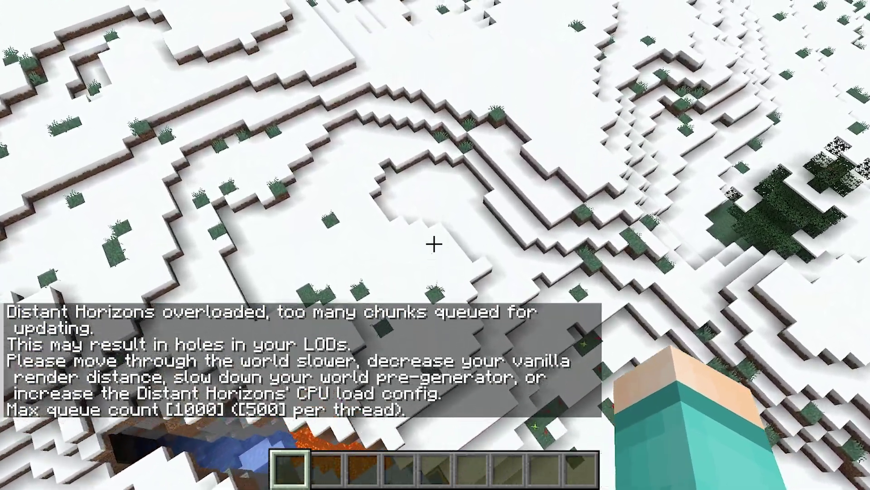